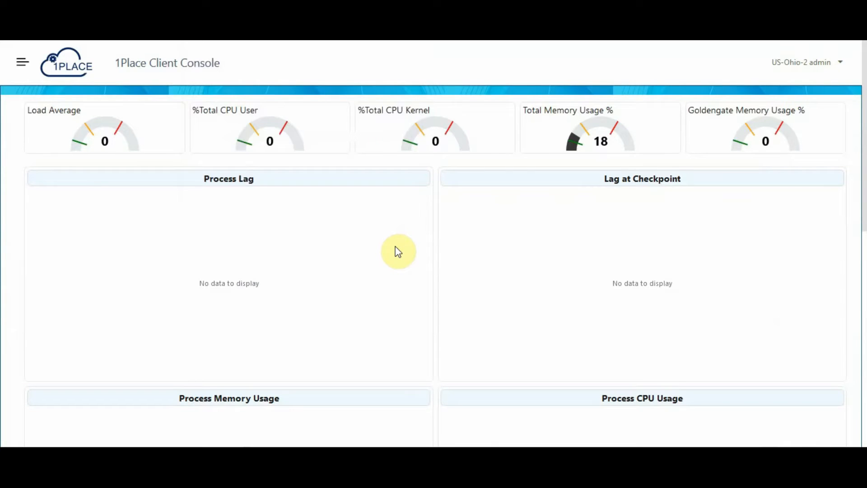
# In the credential store setup, create the credential store and add a master key wallet.
pyautogui.click(24, 65)
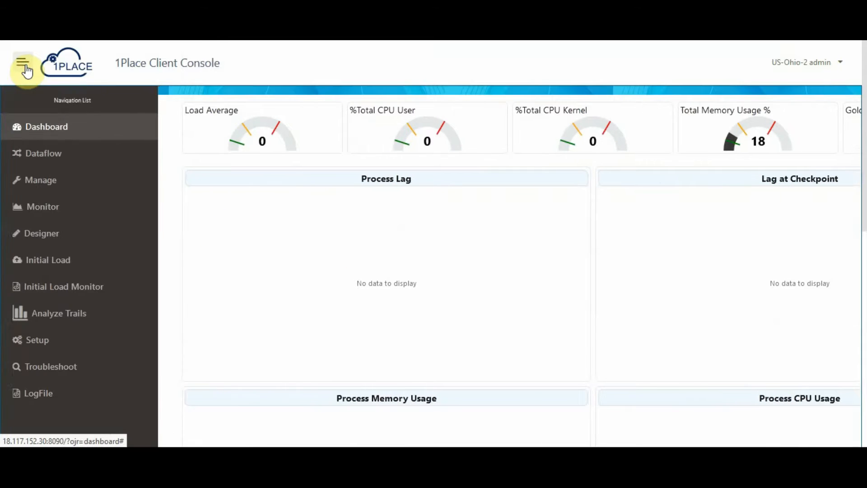
pyautogui.click(44, 349)
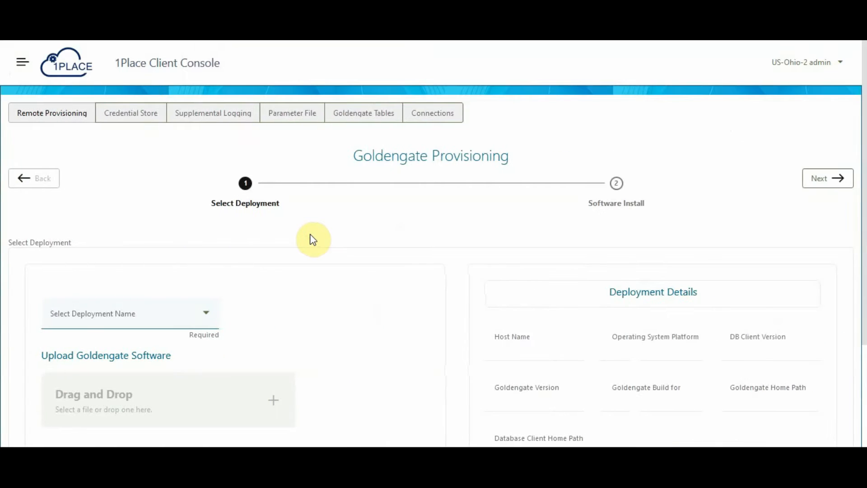
pyautogui.click(136, 115)
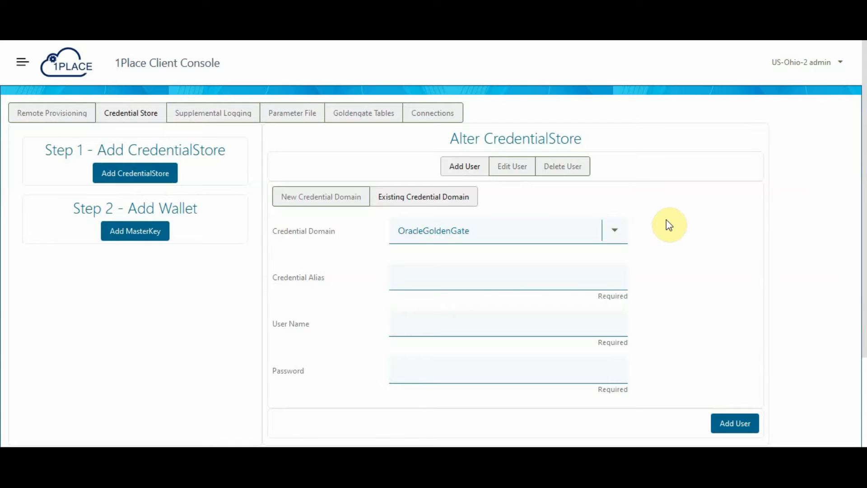
pyautogui.click(162, 179)
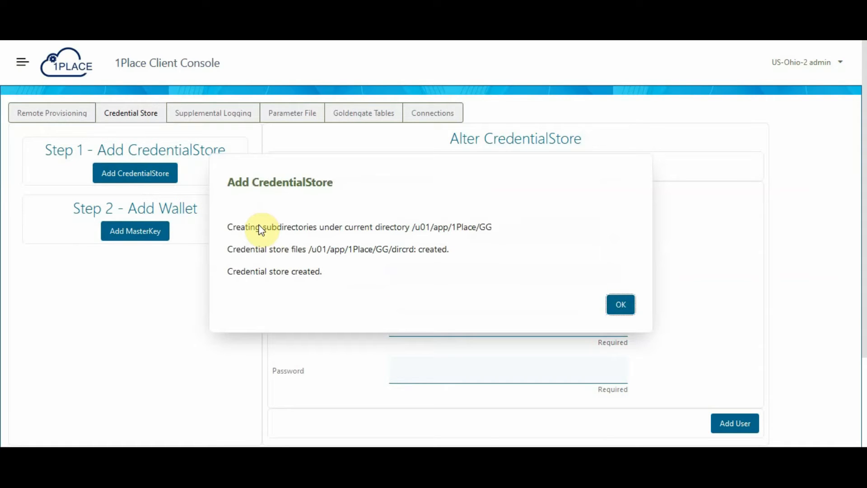
pyautogui.click(608, 304)
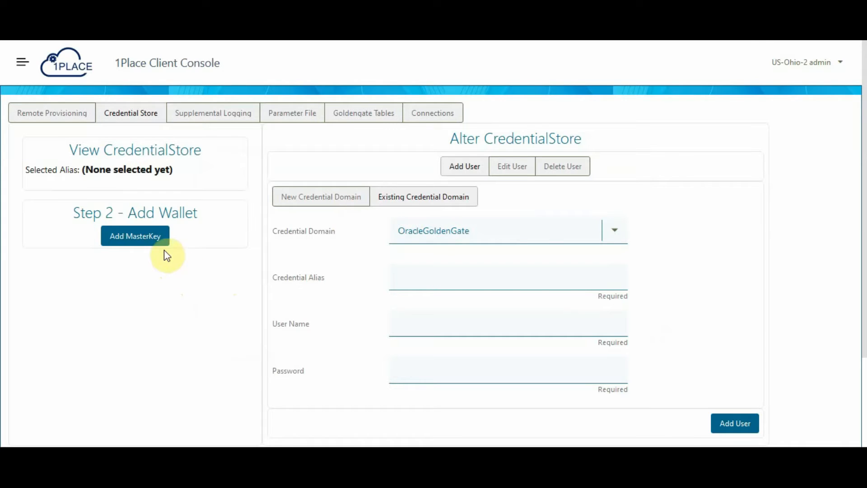
pyautogui.click(154, 244)
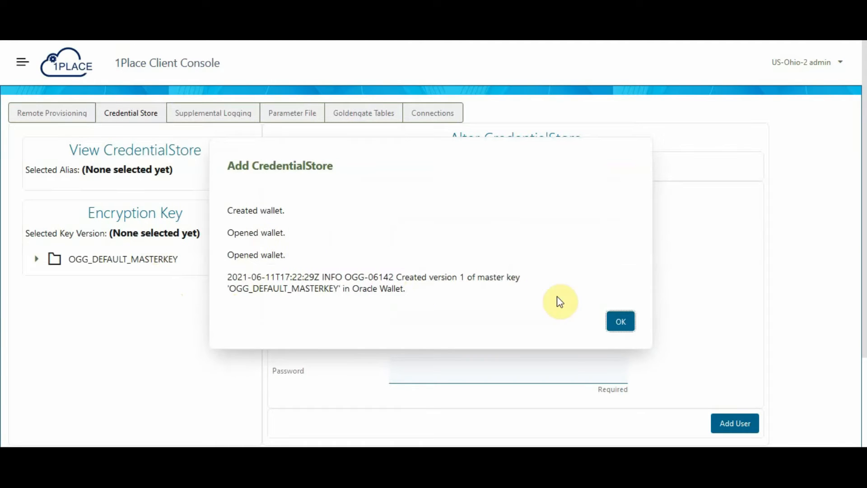
pyautogui.click(615, 323)
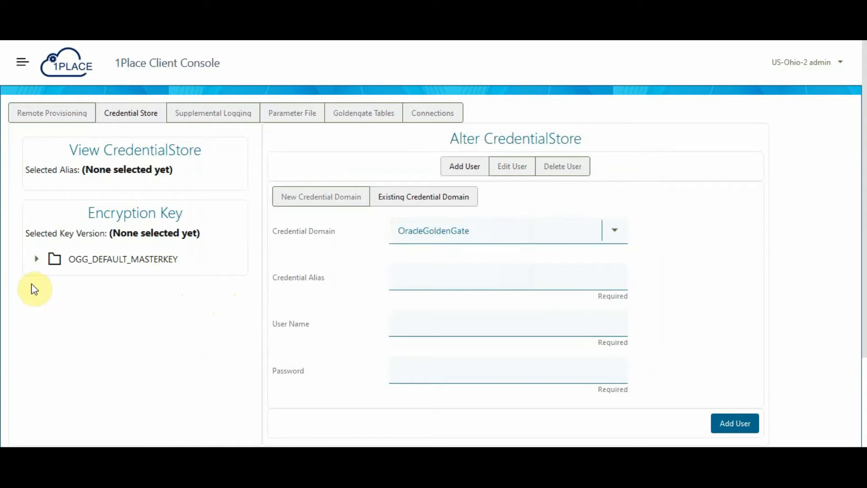
# View the master key information for Version 1 of OGG_DEFAULT_MASTERKEY.
pyautogui.click(36, 258)
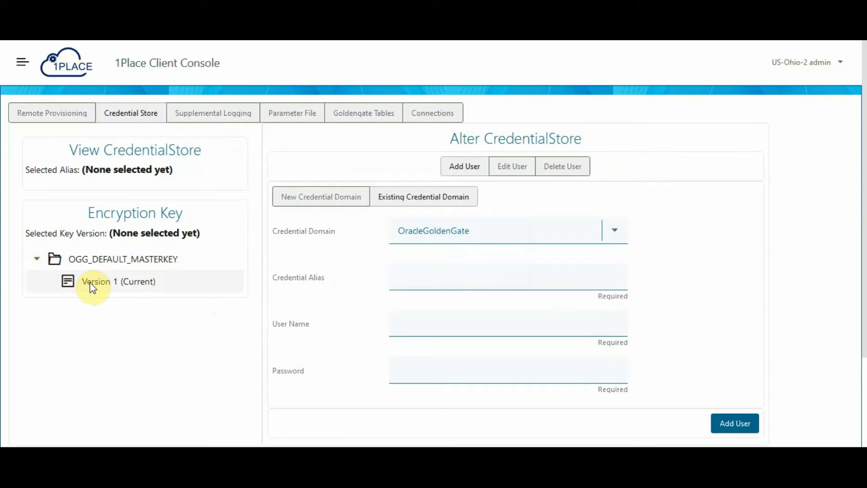
pyautogui.rightClick(93, 287)
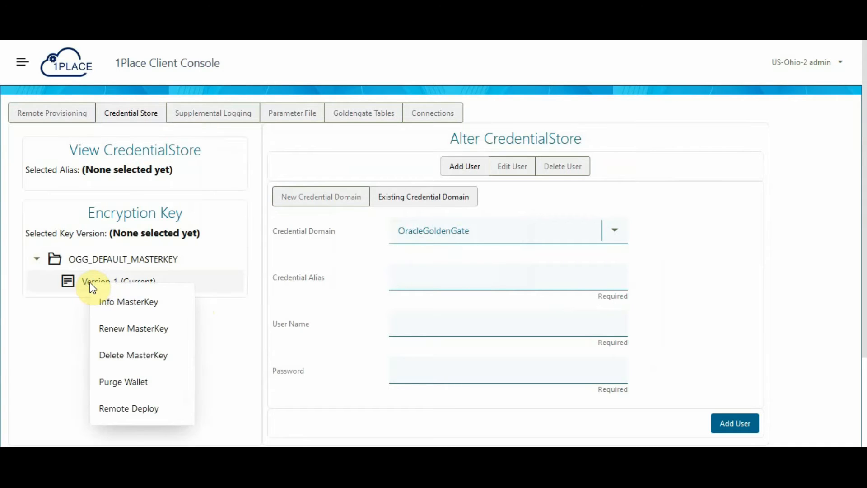
pyautogui.scroll(-1, 263, 336)
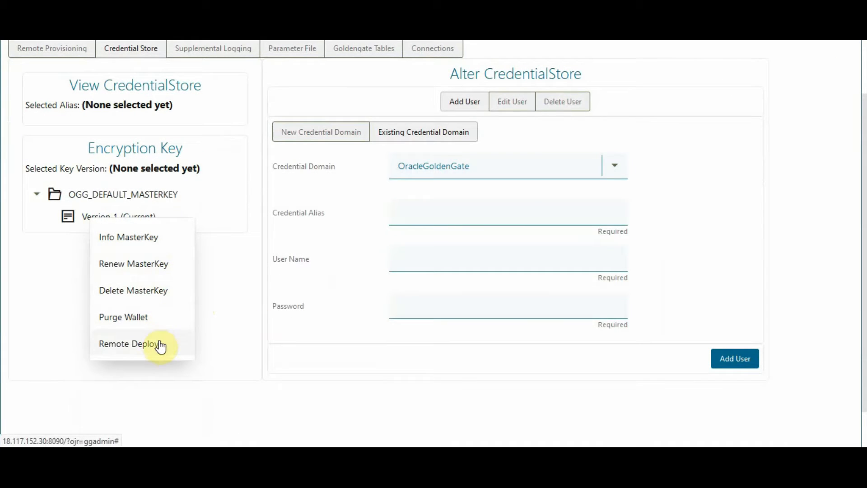
pyautogui.click(150, 240)
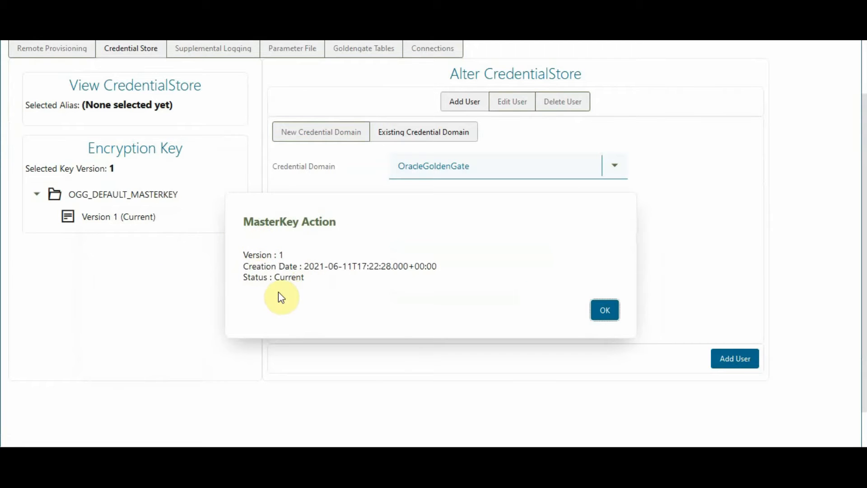
pyautogui.click(605, 310)
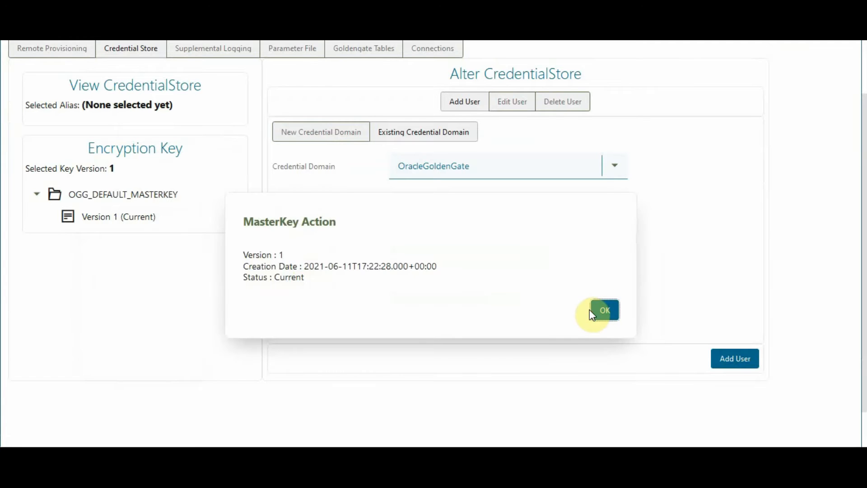
pyautogui.click(602, 316)
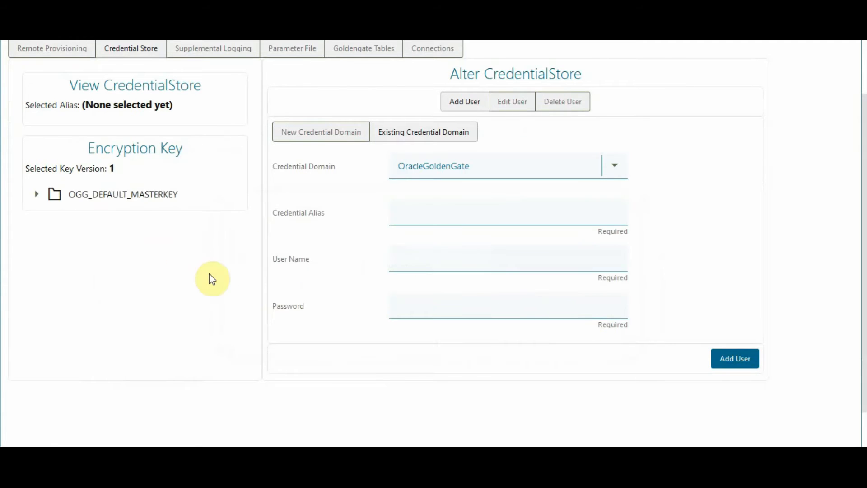
# Renew the master key from Version 1 of OGG_DEFAULT_MASTERKEY and acknowledge the result.
pyautogui.click(36, 195)
pyautogui.rightClick(80, 222)
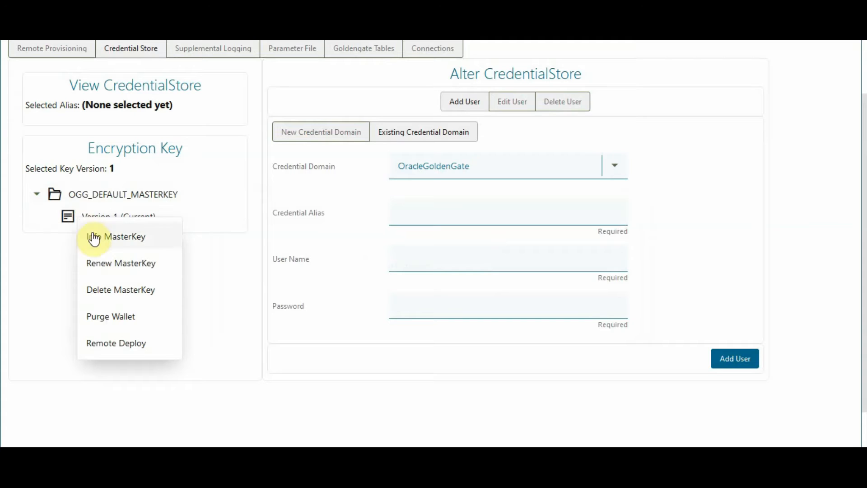
pyautogui.click(125, 266)
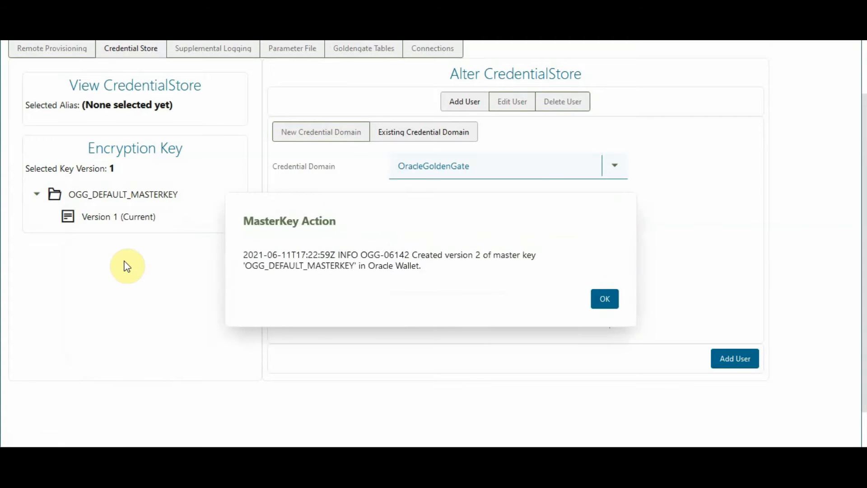
pyautogui.click(604, 299)
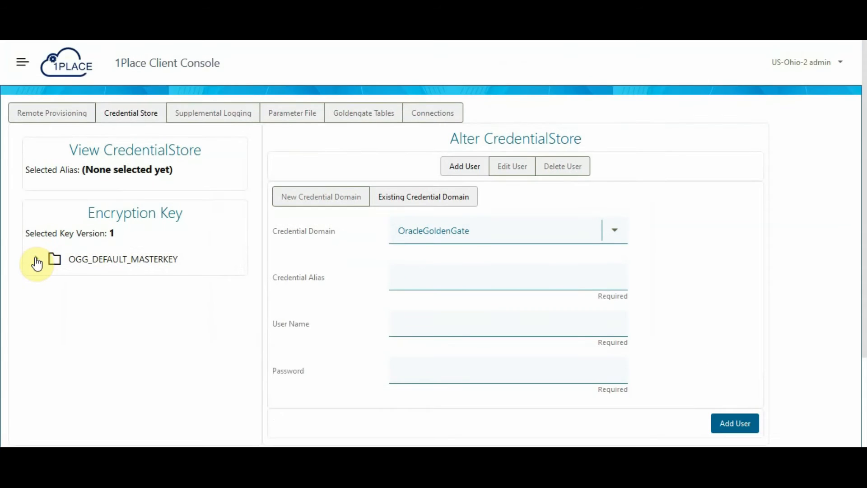
# Delete Version 2 of the OGG_DEFAULT_MASTERKEY master key and acknowledge the deletion.
pyautogui.click(37, 259)
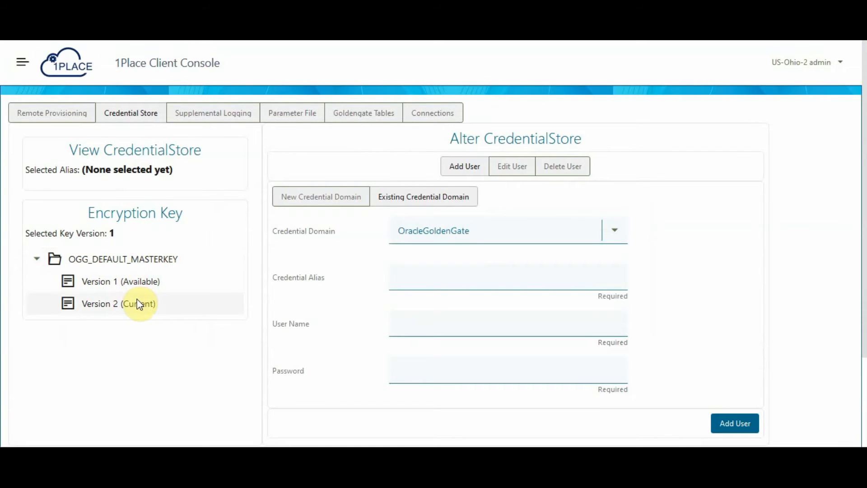
pyautogui.rightClick(137, 301)
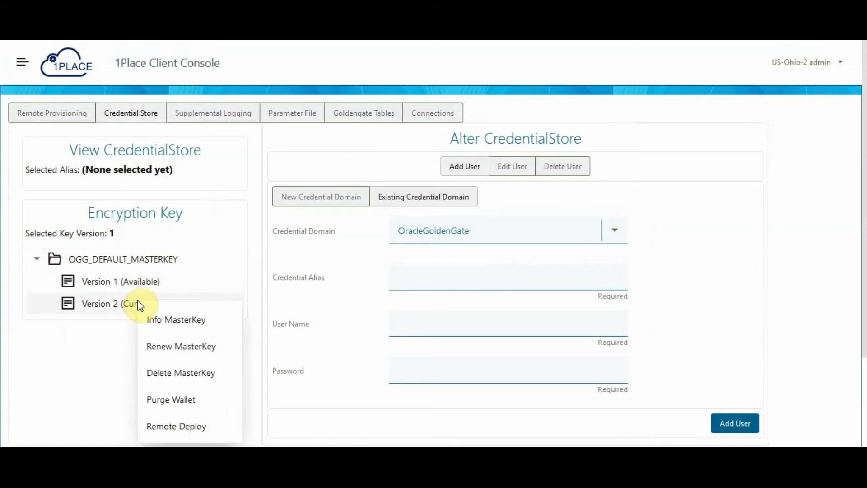
pyautogui.click(188, 373)
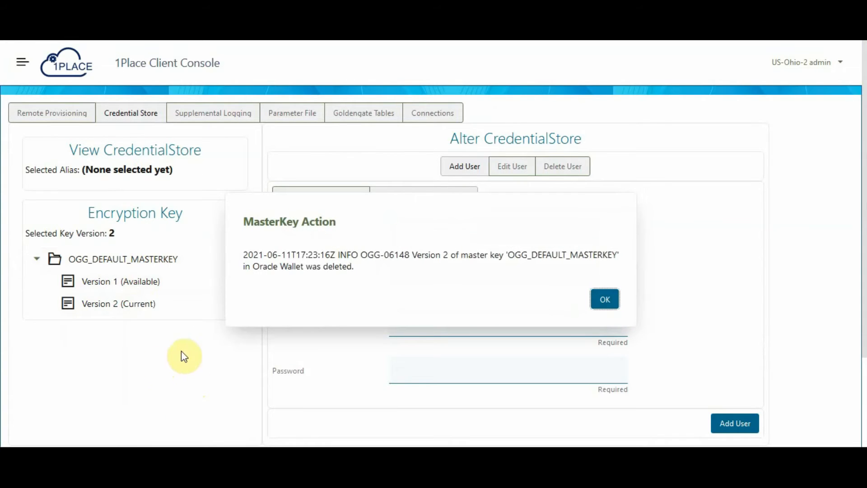
pyautogui.click(596, 299)
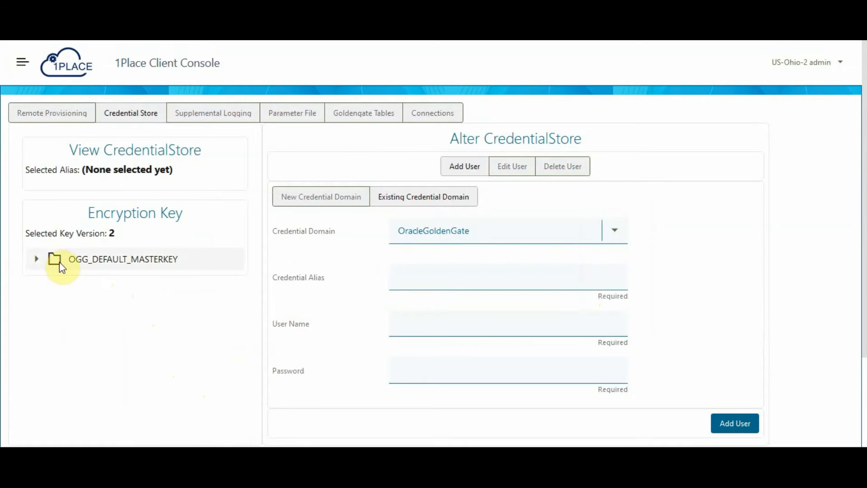
# Purge the wallet from the deleted Version 2 entry of OGG_DEFAULT_MASTERKEY.
pyautogui.click(36, 259)
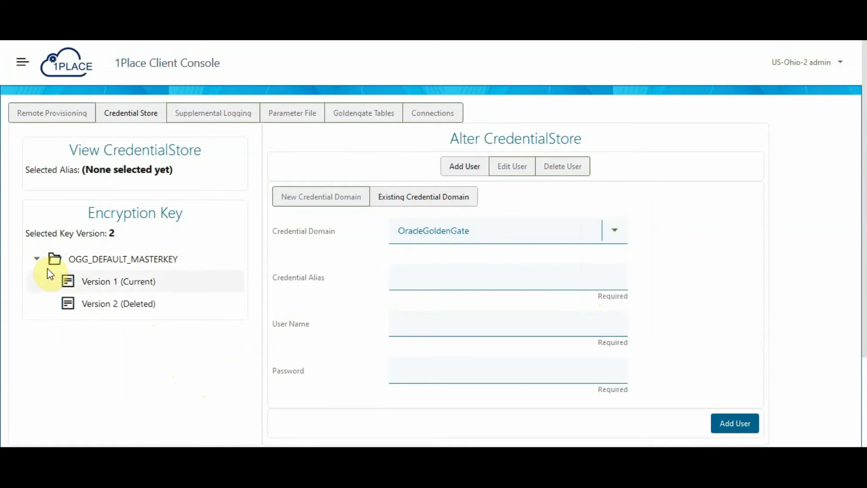
pyautogui.rightClick(124, 305)
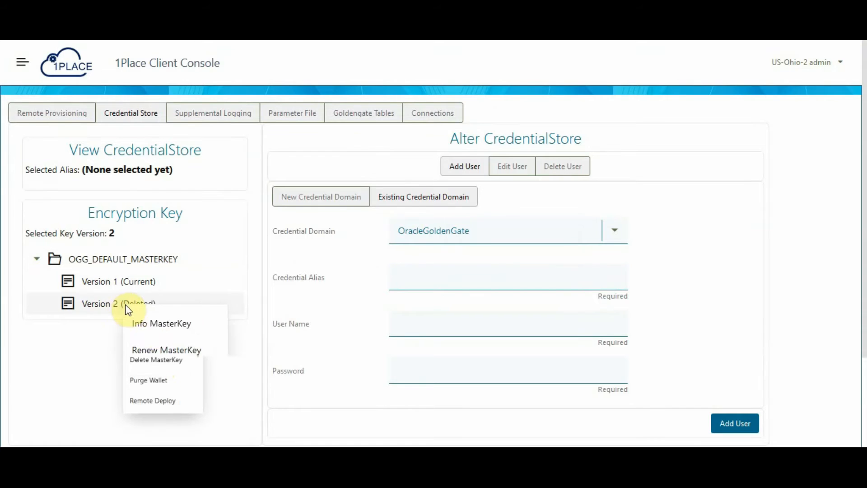
pyautogui.click(175, 404)
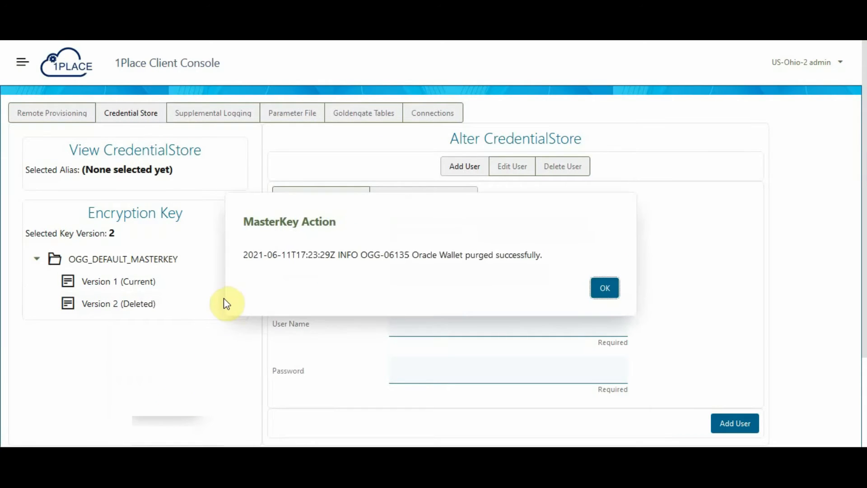
pyautogui.click(604, 291)
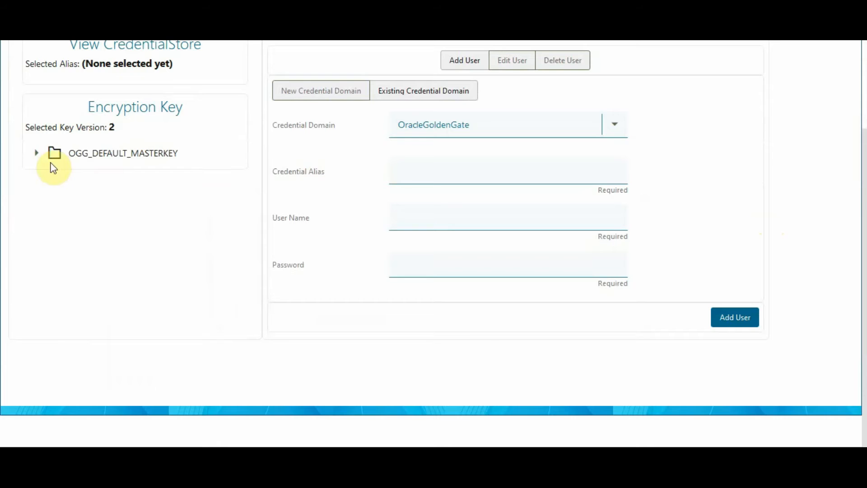
# Open the remote deployment dialog for Version 1 of OGG_DEFAULT_MASTERKEY and close it without deploying.
pyautogui.click(36, 153)
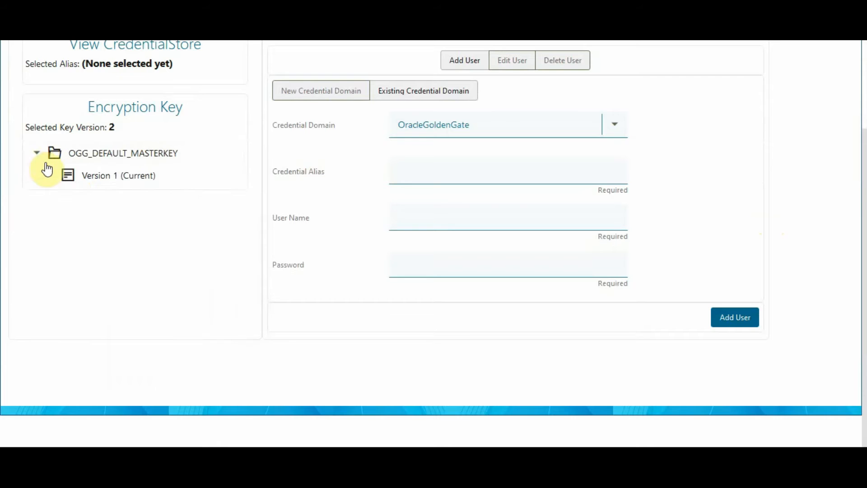
pyautogui.rightClick(93, 178)
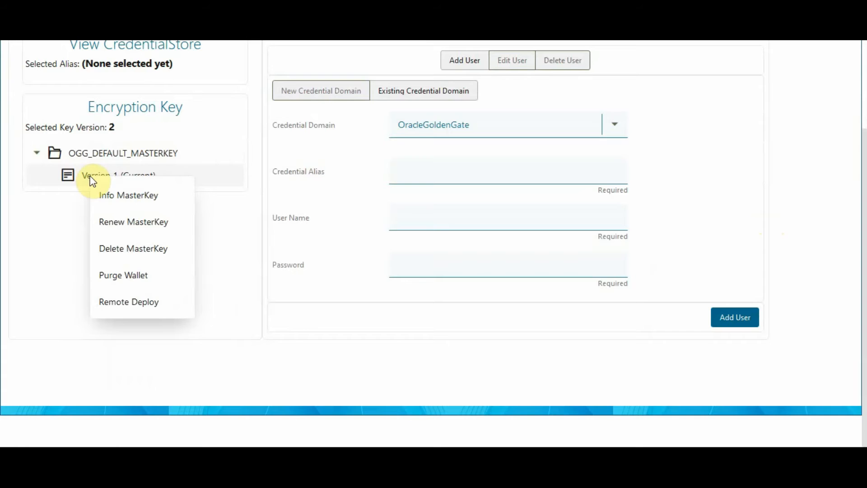
pyautogui.click(147, 301)
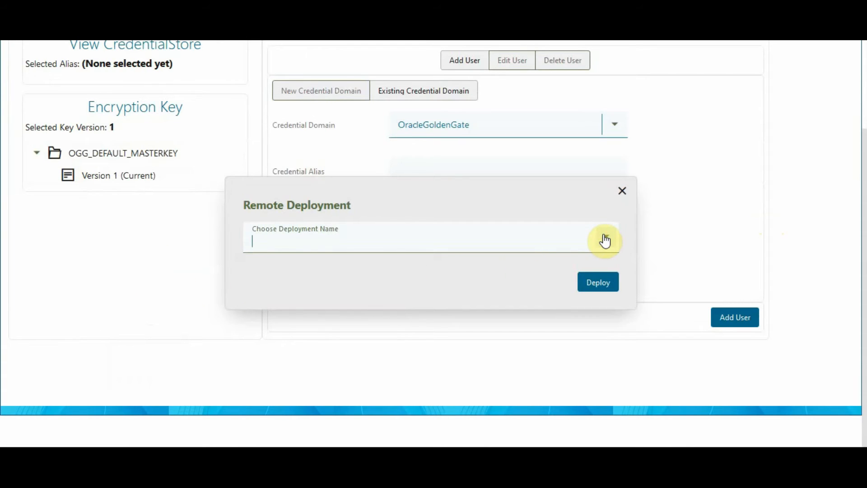
pyautogui.click(623, 193)
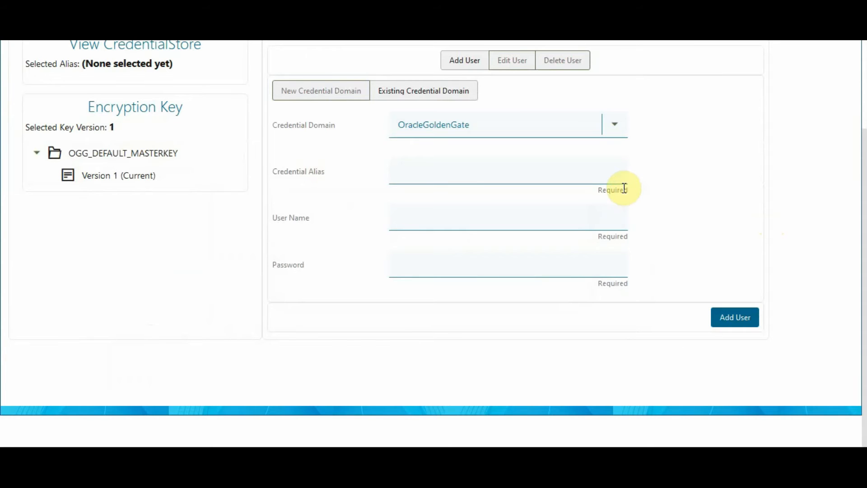
# Start a new credential domain named Oneplace with the credential alias OGGCDB.
pyautogui.scroll(1, 690, 204)
pyautogui.scroll(3, 691, 204)
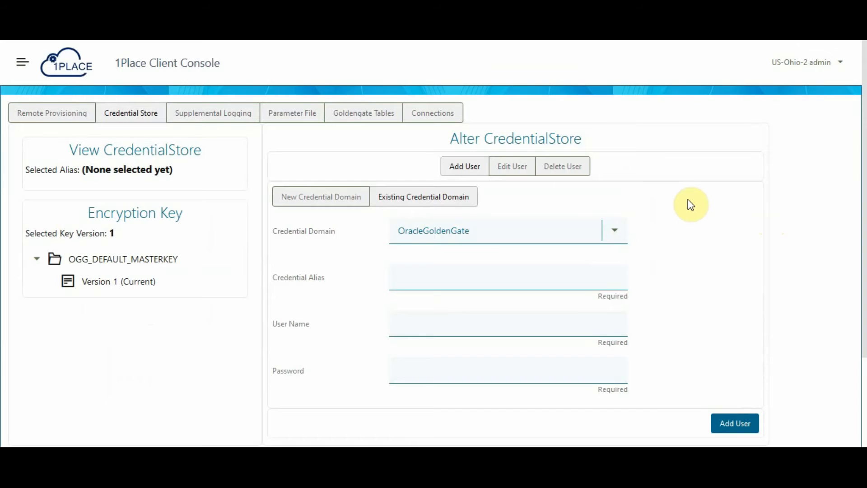
pyautogui.click(340, 199)
pyautogui.click(402, 228)
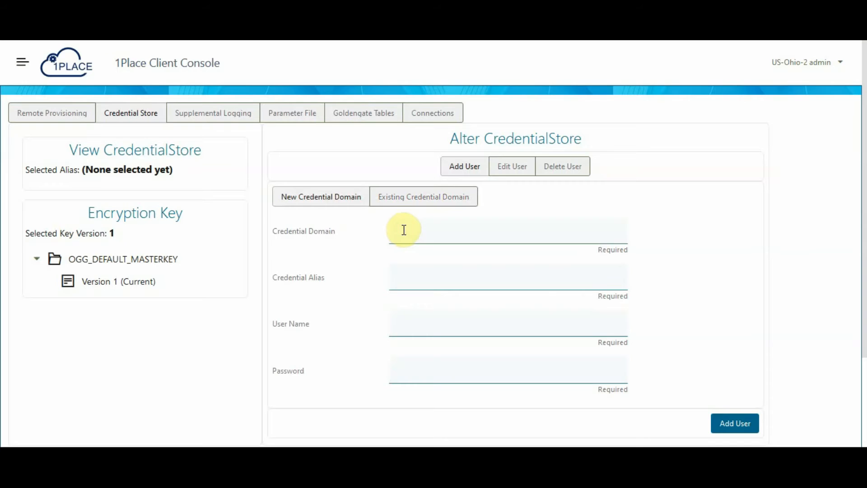
pyautogui.write('neplace')
pyautogui.click(411, 272)
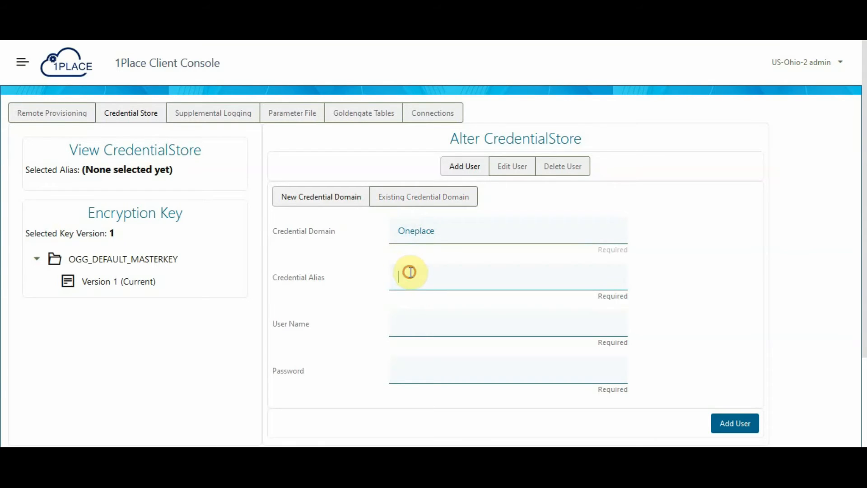
pyautogui.write('OGGCDB')
# Enter the database user name and the account password, and add the user to the credential store.
pyautogui.click(418, 324)
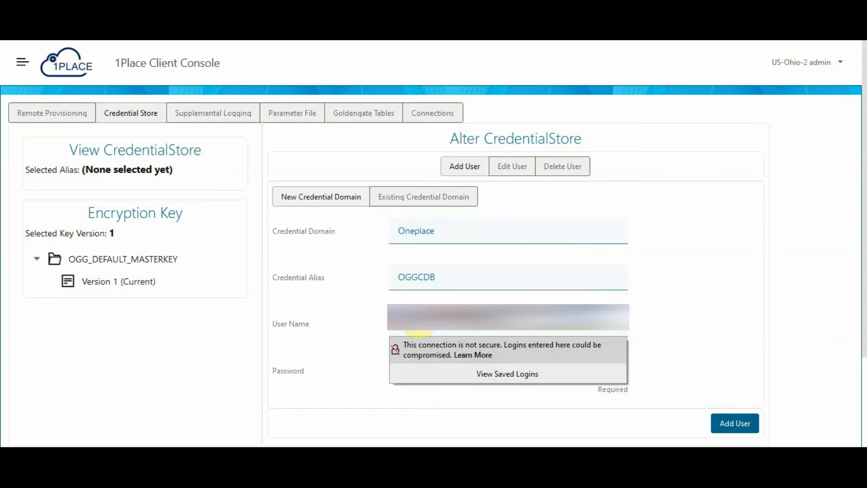
pyautogui.click(367, 366)
pyautogui.click(395, 371)
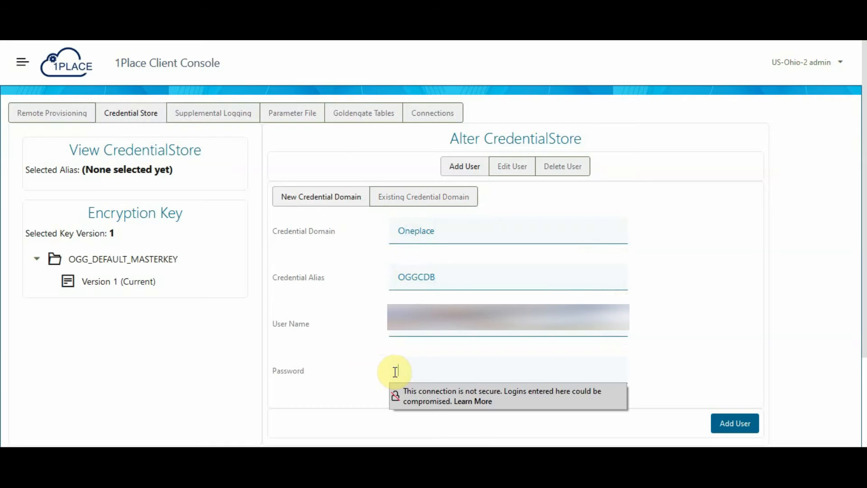
pyautogui.write('••••••••••')
pyautogui.scroll(-2, 632, 384)
pyautogui.click(725, 361)
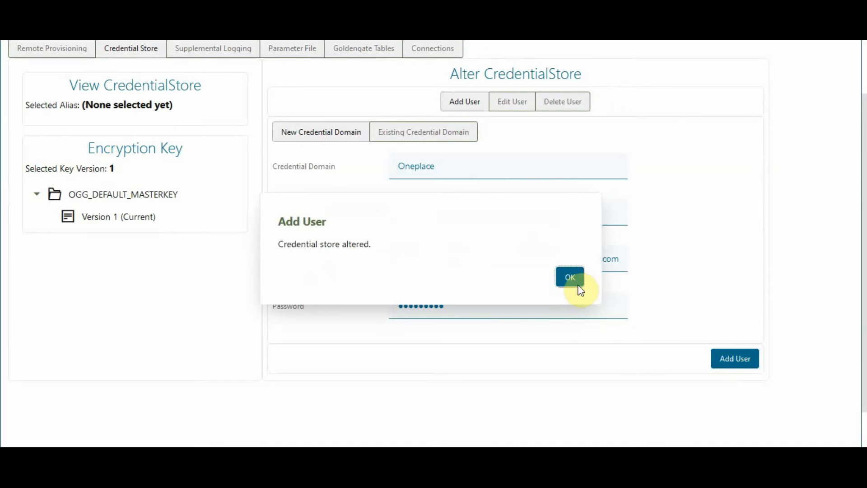
pyautogui.click(571, 280)
pyautogui.scroll(2, 247, 346)
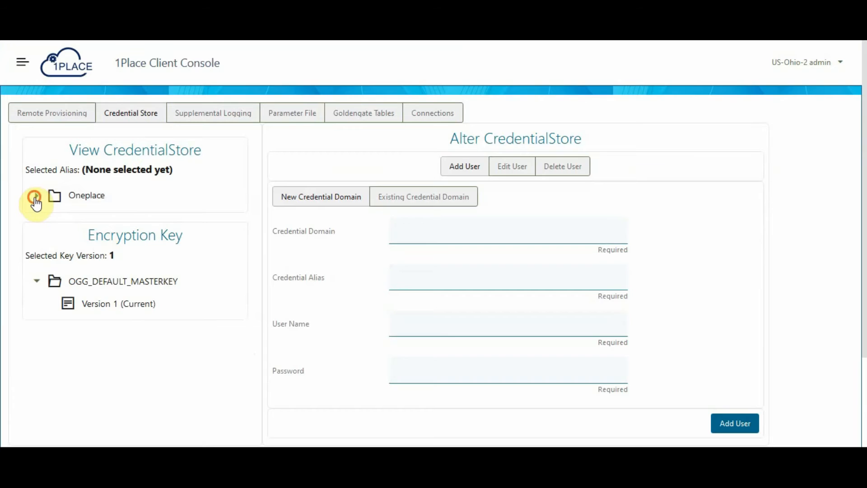
# Test the database login of the OGGCDB alias in the Oneplace credential domain and dismiss the result.
pyautogui.click(36, 197)
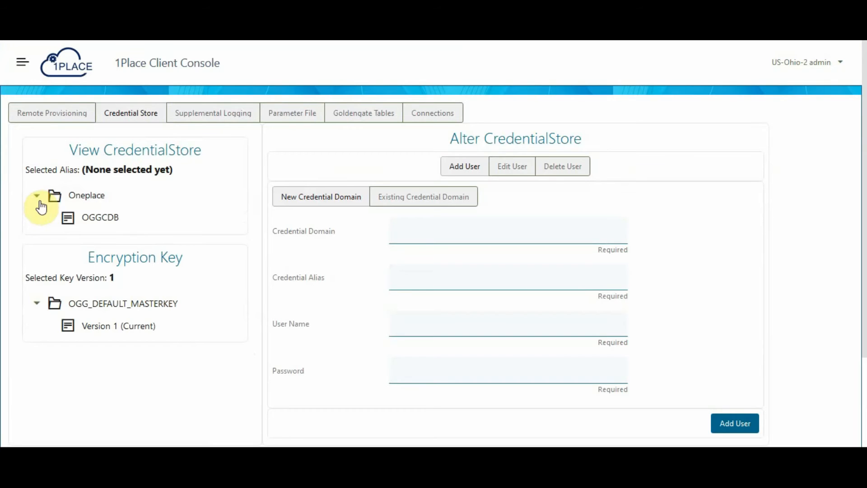
pyautogui.rightClick(88, 219)
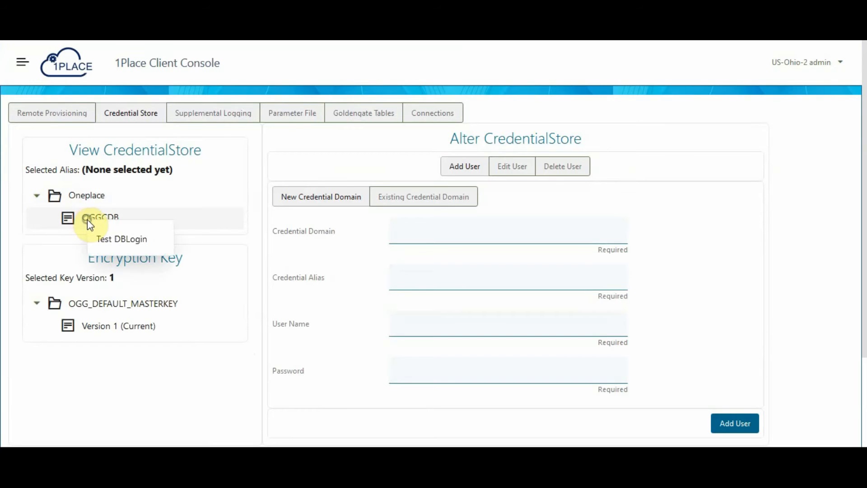
pyautogui.click(113, 238)
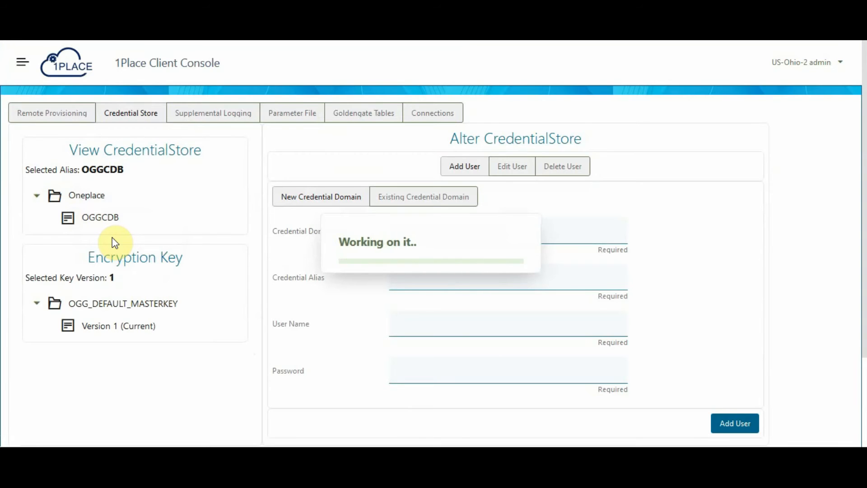
pyautogui.click(595, 278)
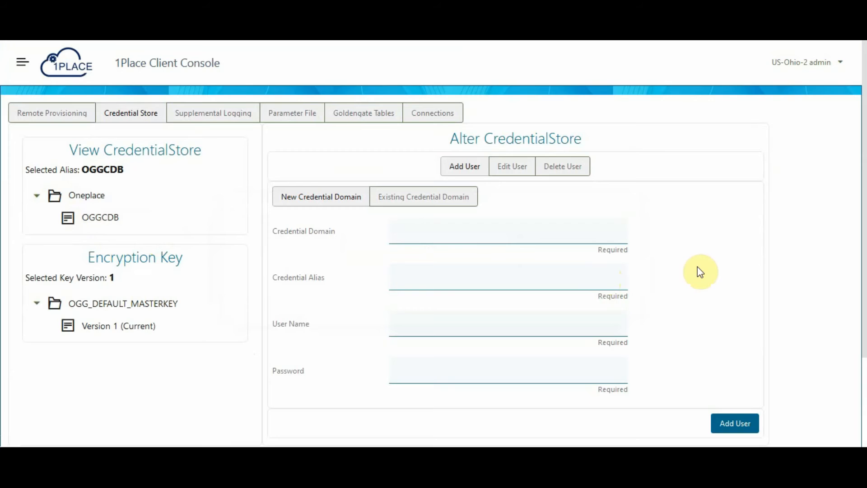
# Start a new user in the existing credential domain Oneplace with the credential alias OGGPDB1.
pyautogui.click(432, 199)
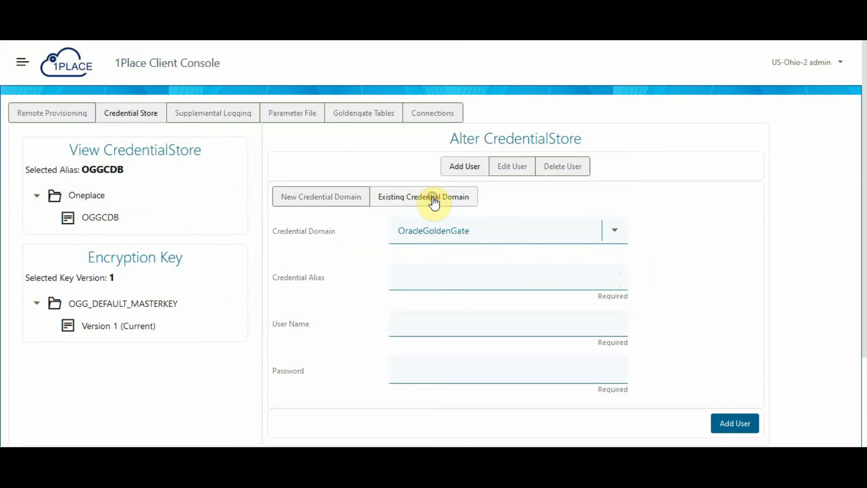
pyautogui.click(615, 231)
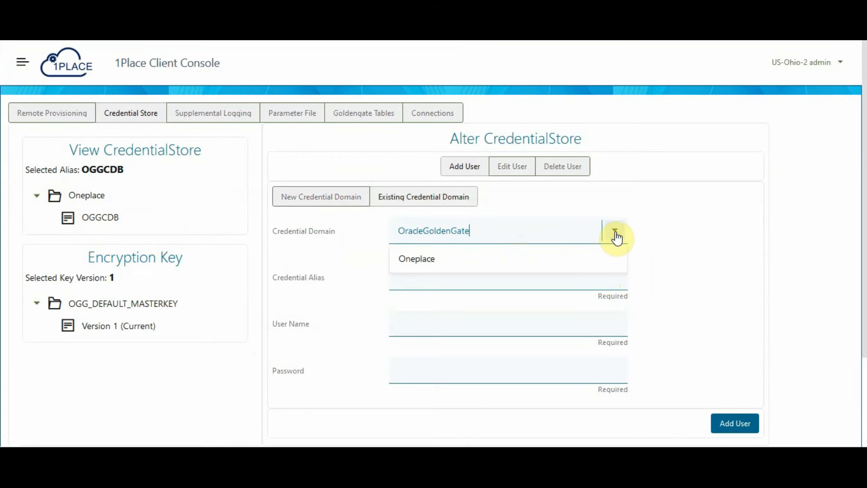
pyautogui.click(494, 269)
pyautogui.click(468, 279)
pyautogui.write('O')
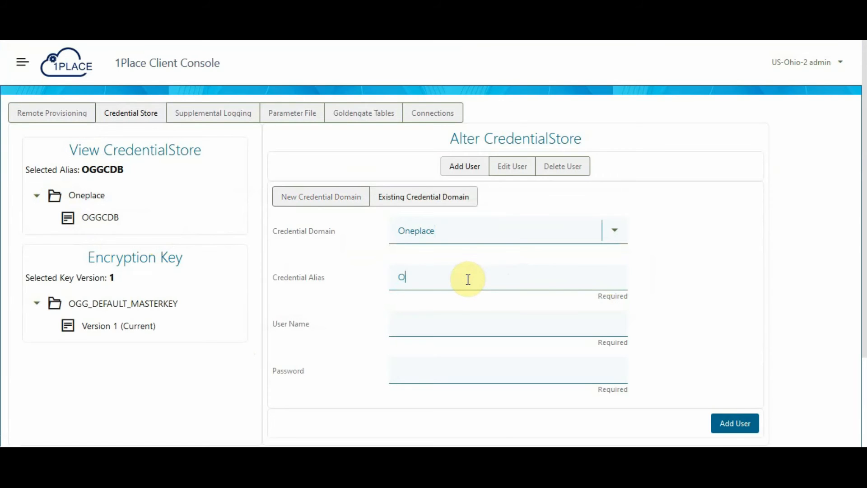
pyautogui.write('GGPDB1')
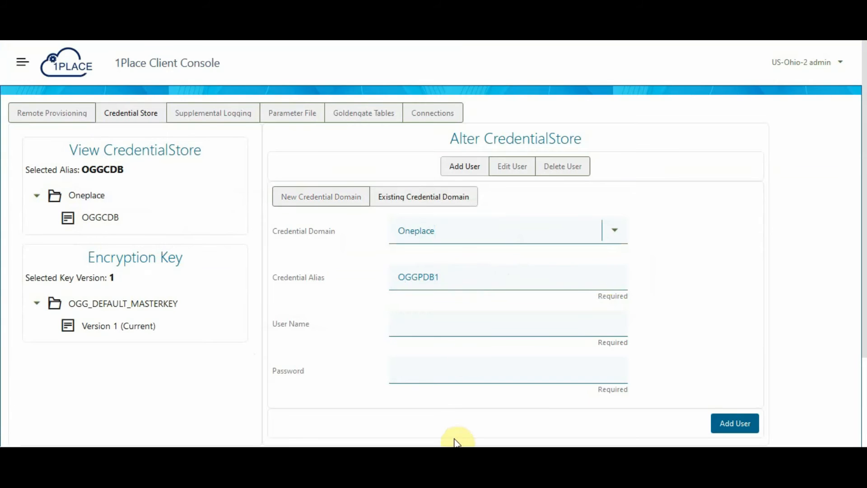
# Enter the database user name and account password for OGGPDB1, and add the user to the credential store.
pyautogui.click(426, 328)
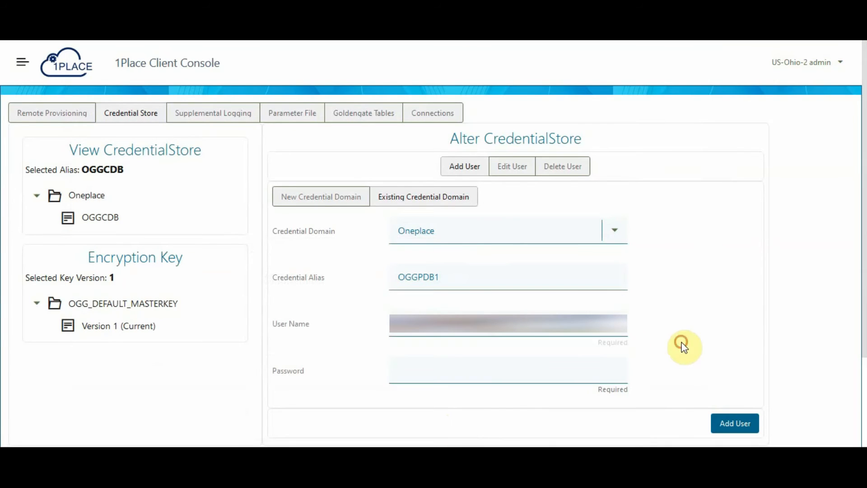
pyautogui.click(577, 371)
pyautogui.write('*')
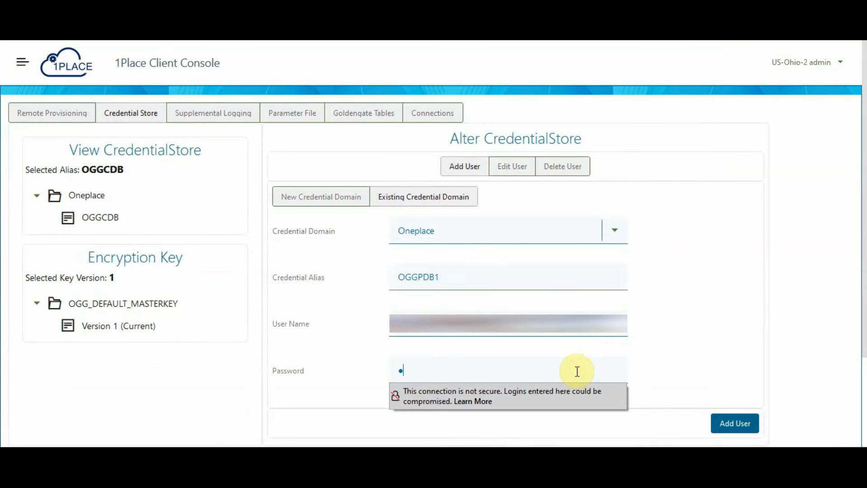
pyautogui.write('********')
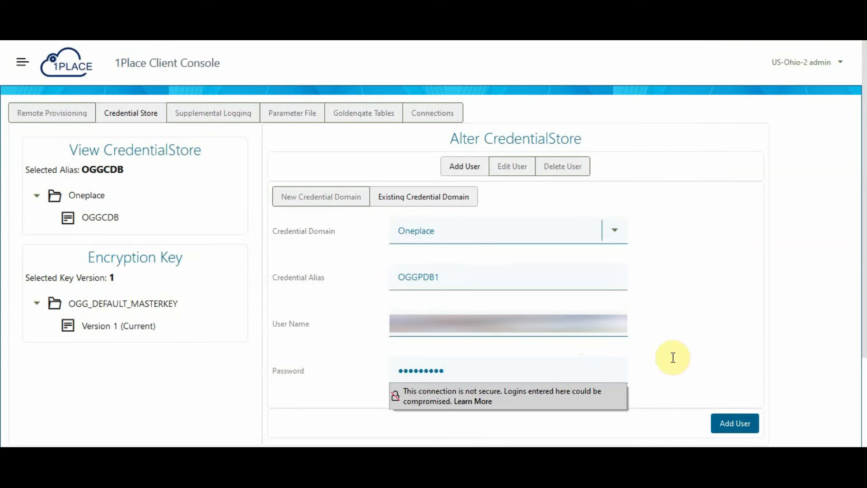
pyautogui.click(740, 419)
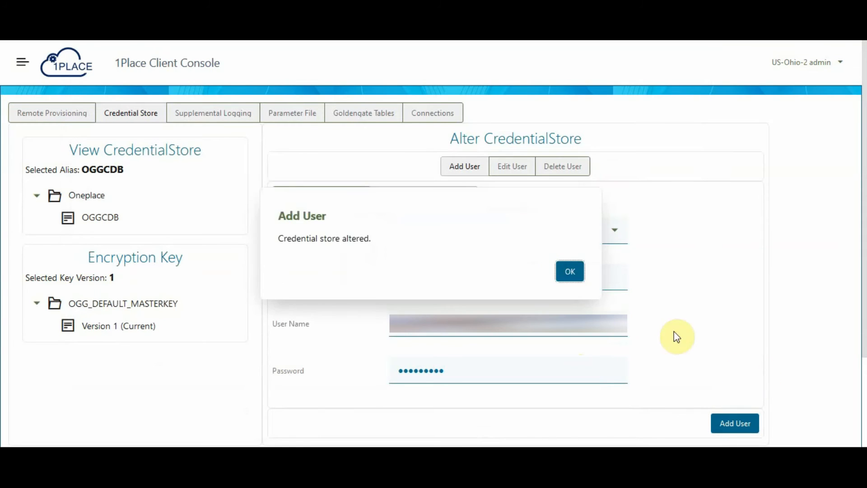
pyautogui.click(570, 273)
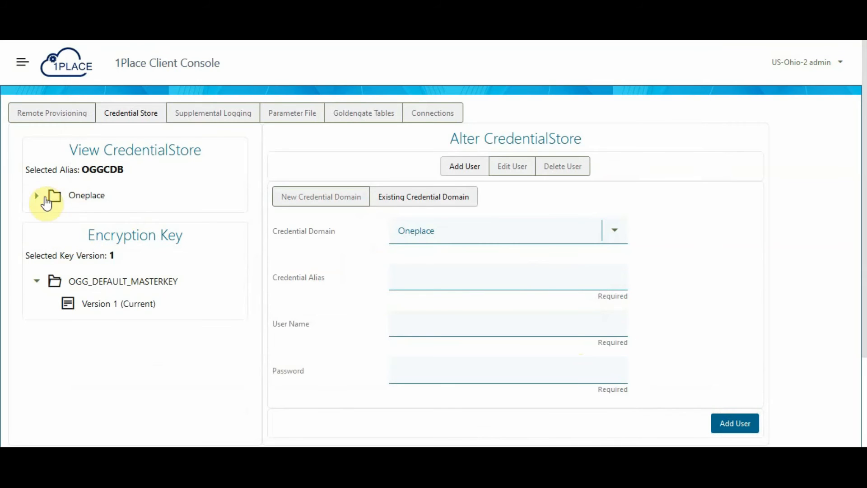
# Test the database login of the OGGPDB1 alias in the Oneplace domain and dismiss the result.
pyautogui.click(35, 195)
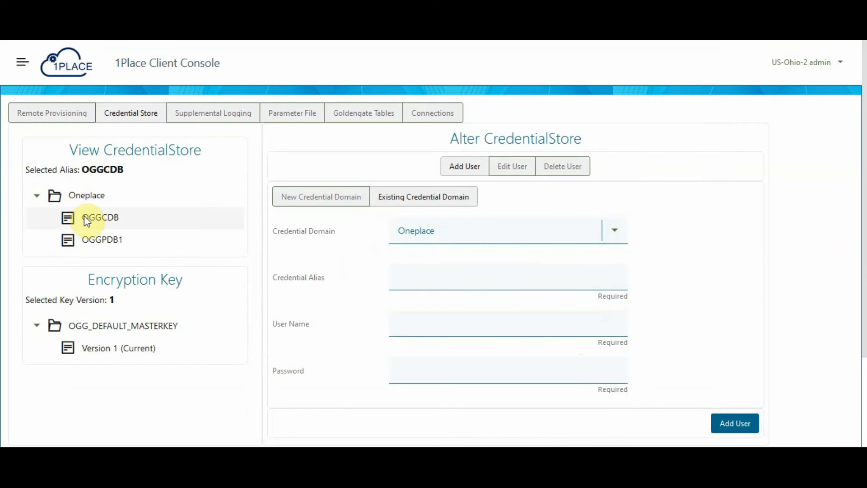
pyautogui.rightClick(106, 240)
pyautogui.click(137, 254)
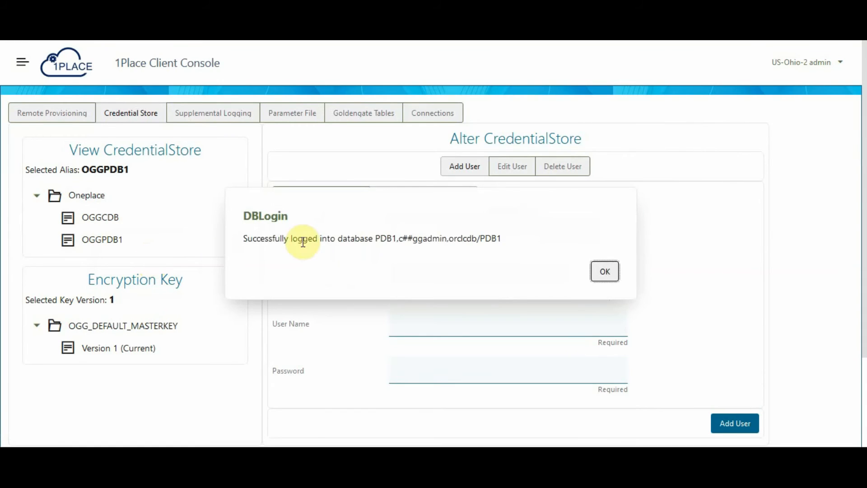
pyautogui.click(604, 271)
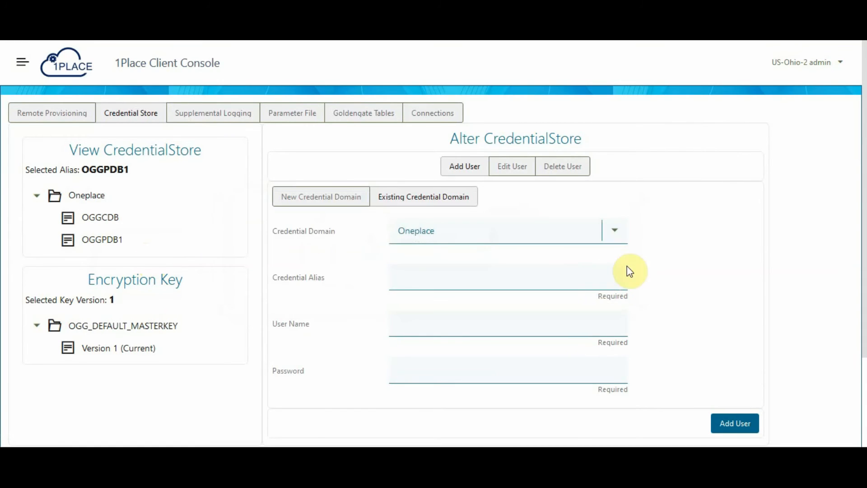
# Start another user in the existing credential domain Oneplace with the credential alias OGGPDB2.
pyautogui.click(614, 233)
pyautogui.click(553, 263)
pyautogui.click(545, 270)
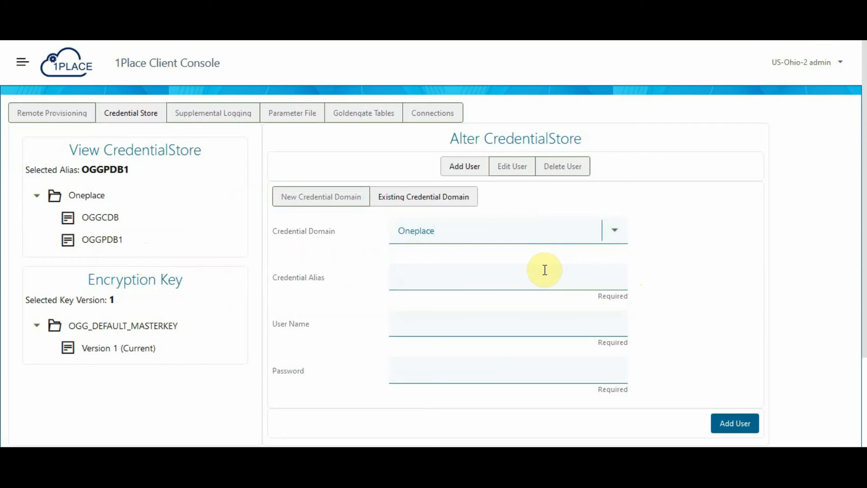
pyautogui.write('OGGPDB2')
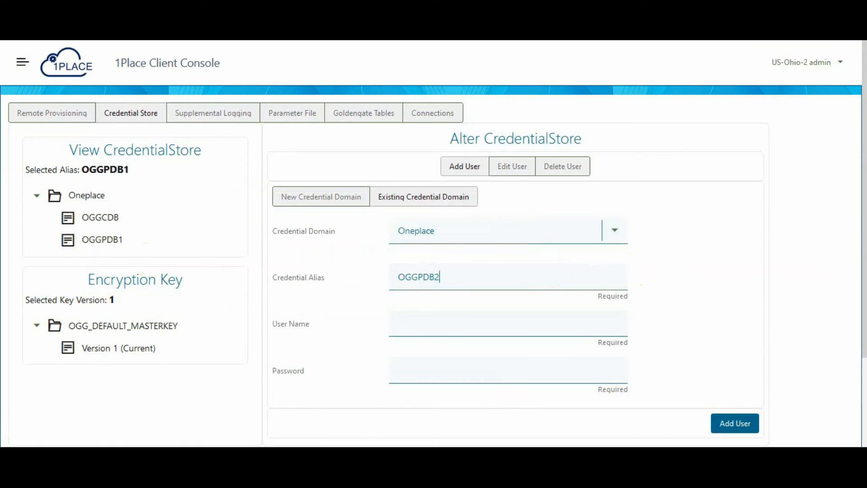
# Enter the database user name and account password for OGGPDB2, and add the user to the credential store.
pyautogui.click(456, 323)
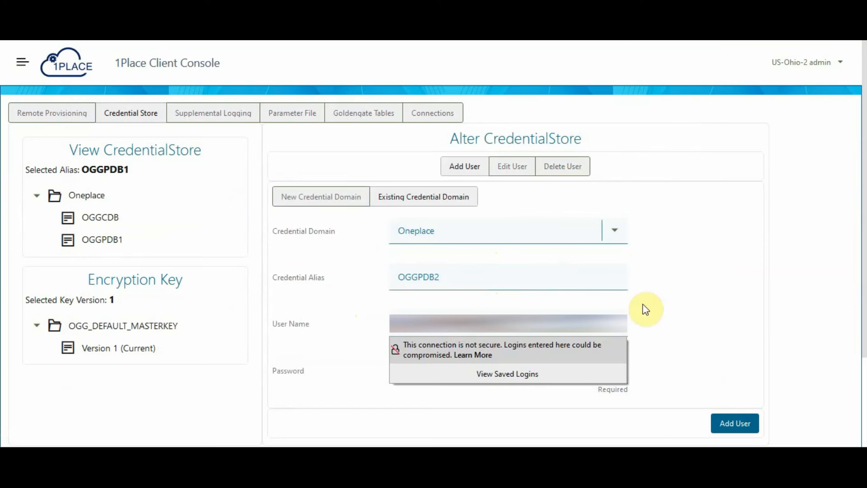
pyautogui.click(591, 363)
pyautogui.write('**********')
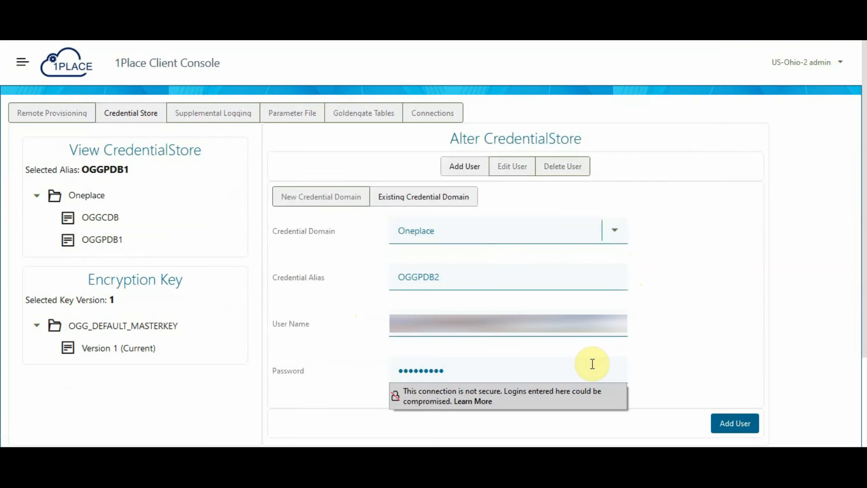
pyautogui.click(725, 424)
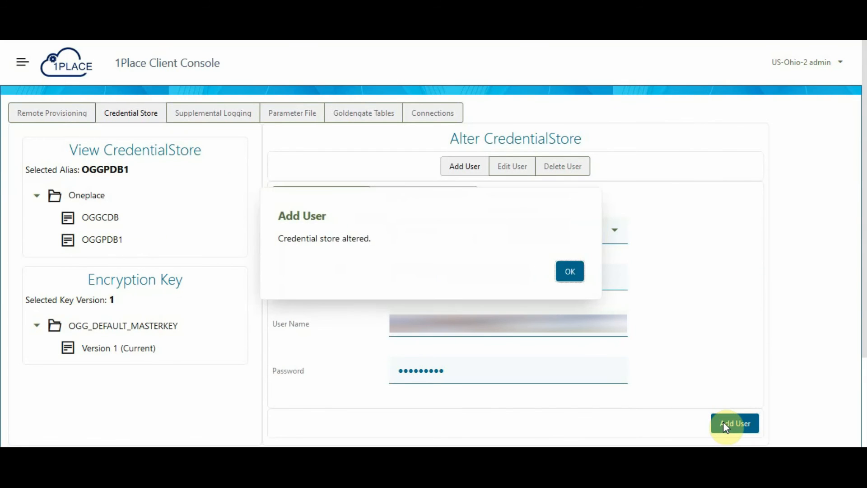
pyautogui.click(571, 277)
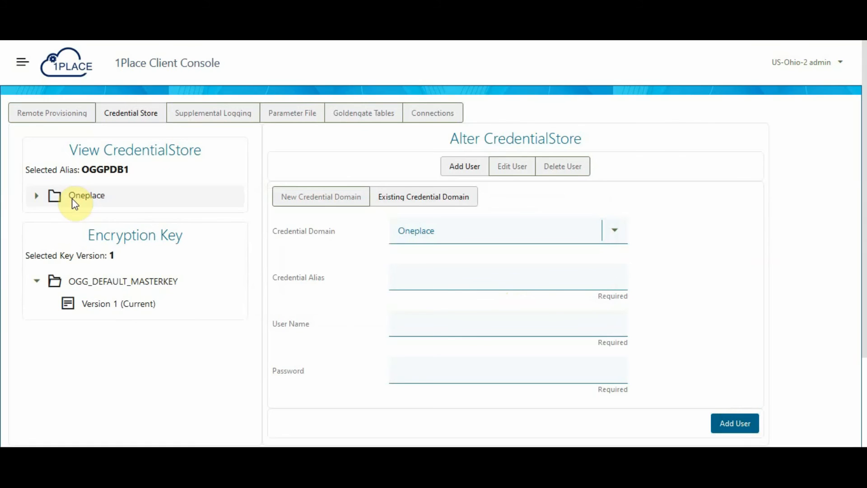
# Test the database login of the OGGPDB2 alias in the Oneplace domain and dismiss the result.
pyautogui.click(38, 196)
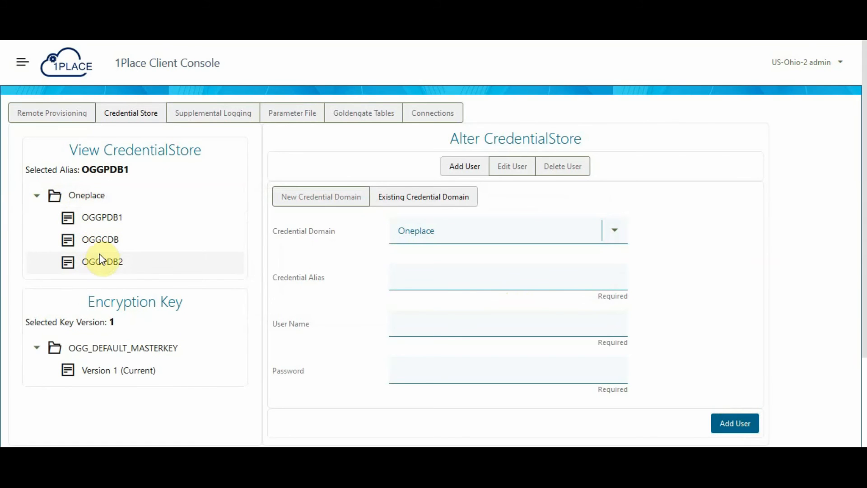
pyautogui.rightClick(106, 261)
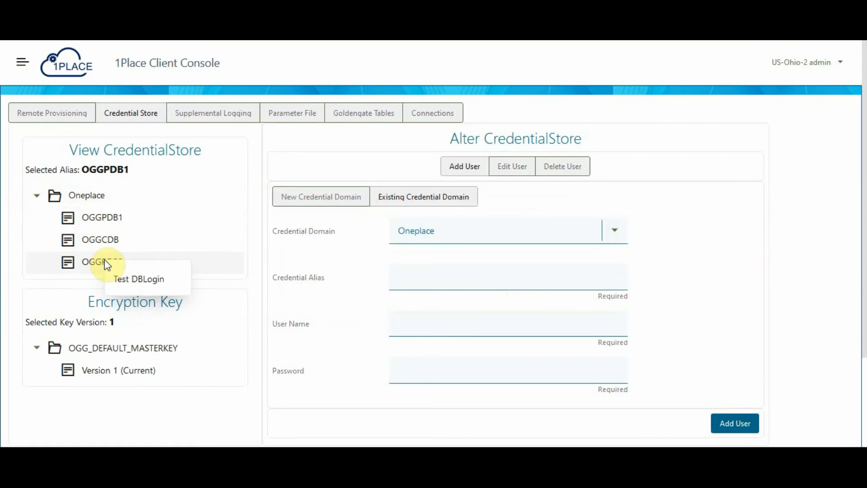
pyautogui.click(128, 279)
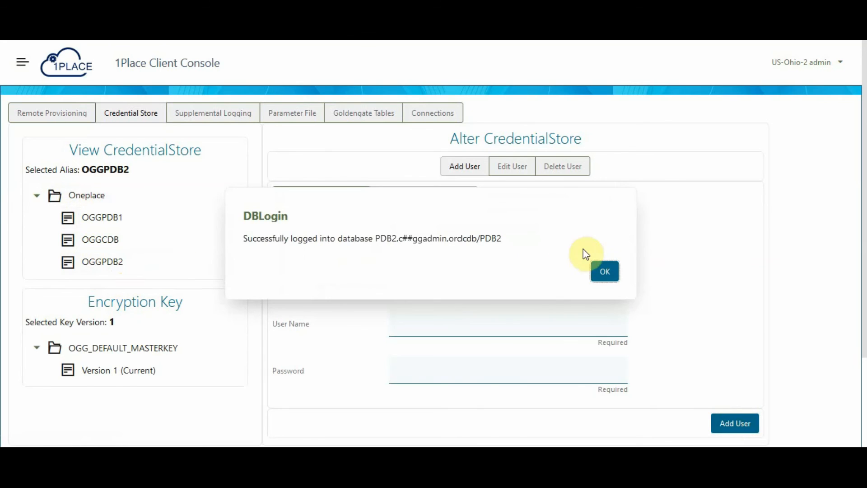
pyautogui.click(605, 273)
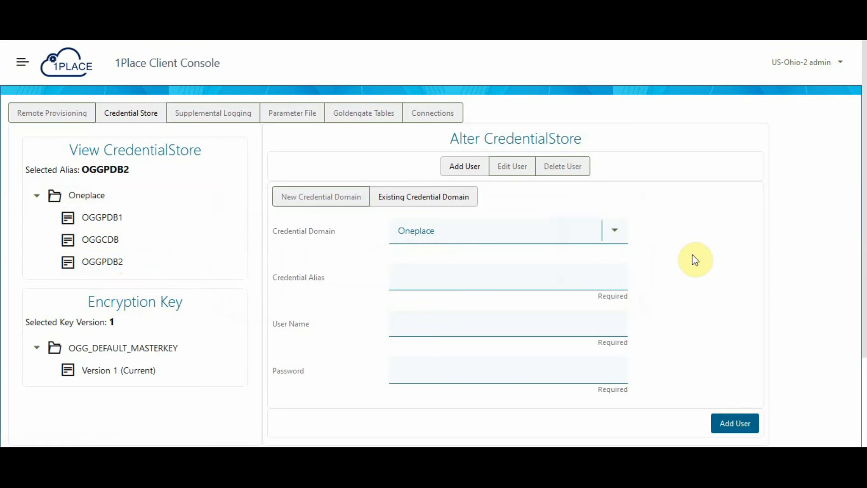
# Select the OGGCDB alias of the Oneplace domain and its user name for editing, leaving the password blank and unsaved.
pyautogui.click(518, 176)
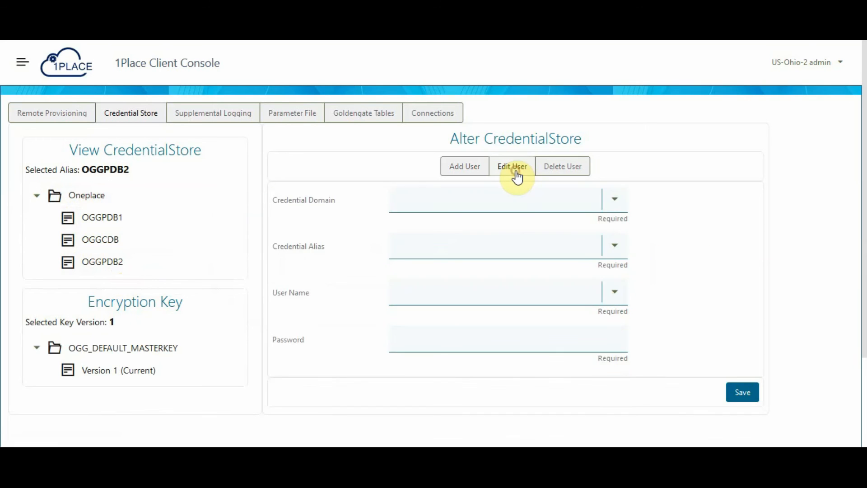
pyautogui.click(620, 199)
pyautogui.click(506, 231)
pyautogui.click(613, 246)
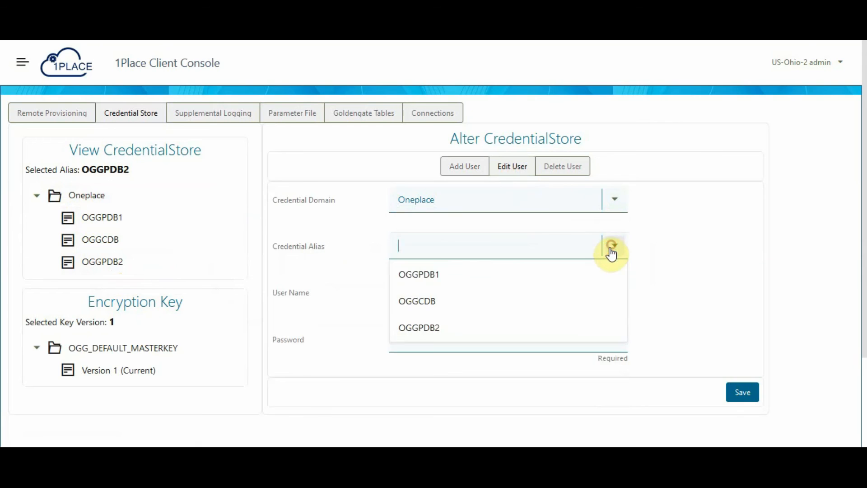
pyautogui.click(459, 302)
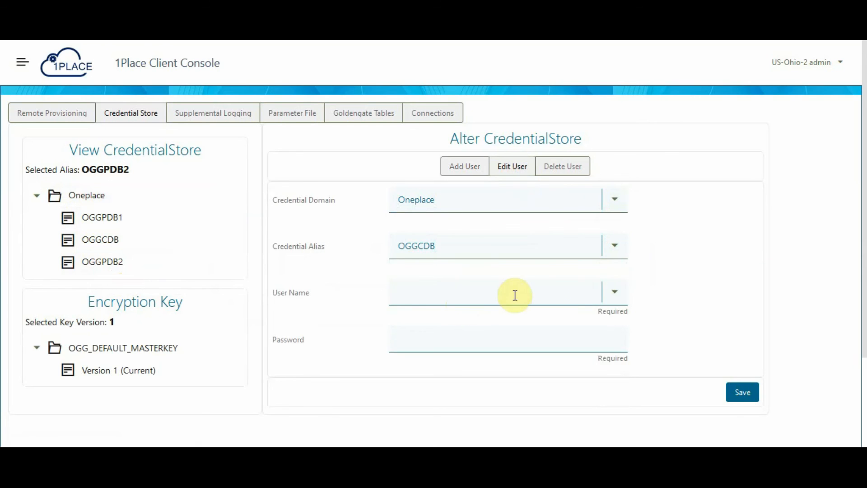
pyautogui.click(607, 291)
pyautogui.click(532, 326)
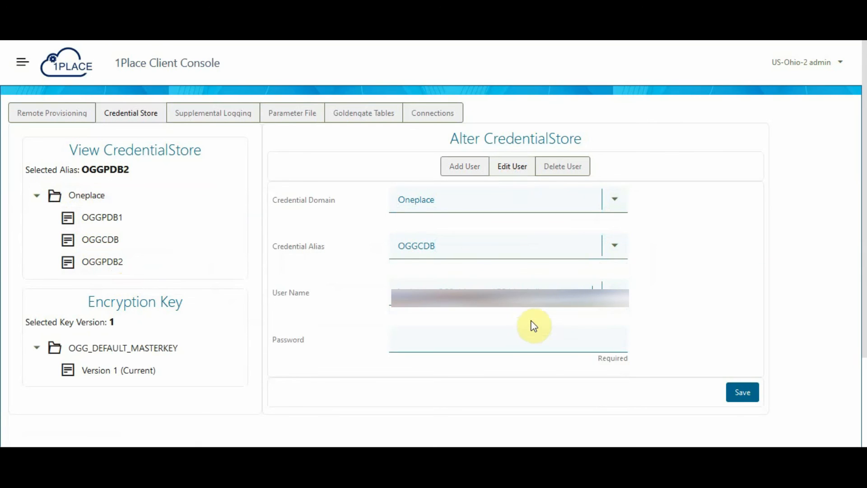
pyautogui.click(488, 345)
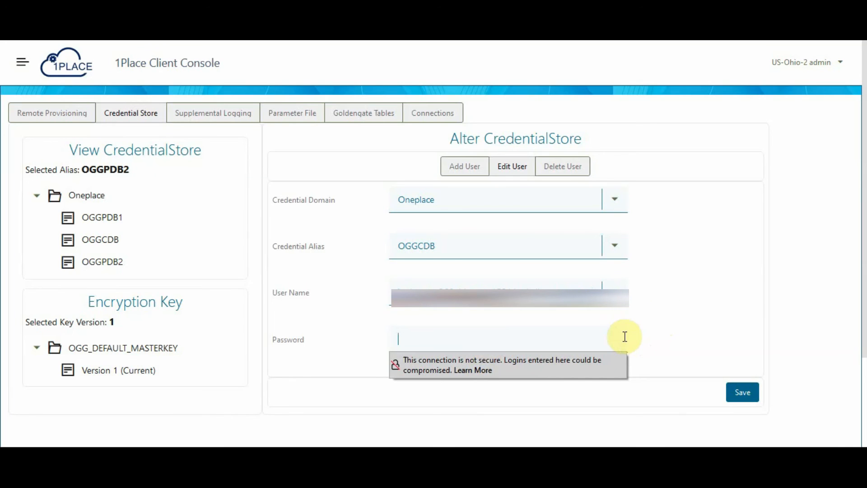
pyautogui.click(657, 318)
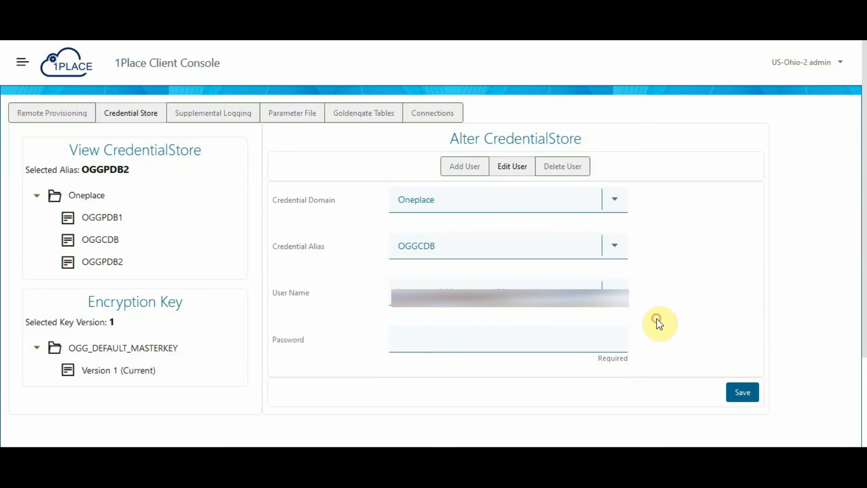
# Select the OGGPDB1 alias of the Oneplace domain and its user name for deletion, but decline the deletion.
pyautogui.click(569, 176)
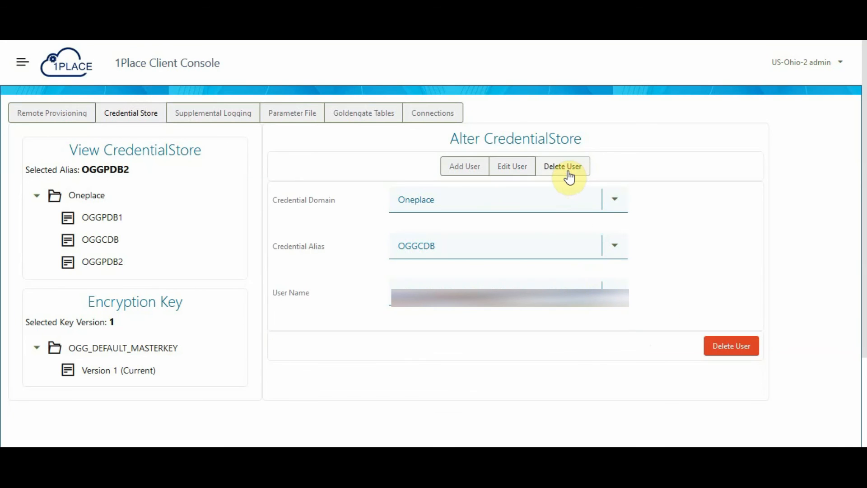
pyautogui.click(607, 205)
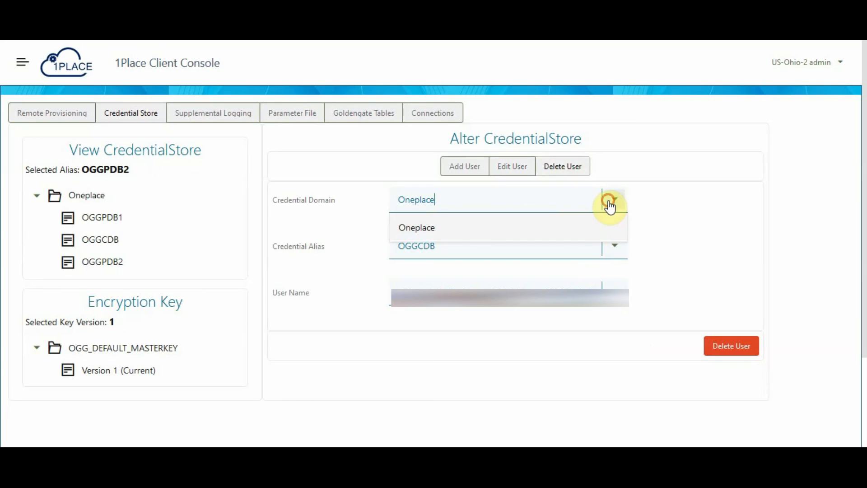
pyautogui.click(564, 232)
pyautogui.click(614, 254)
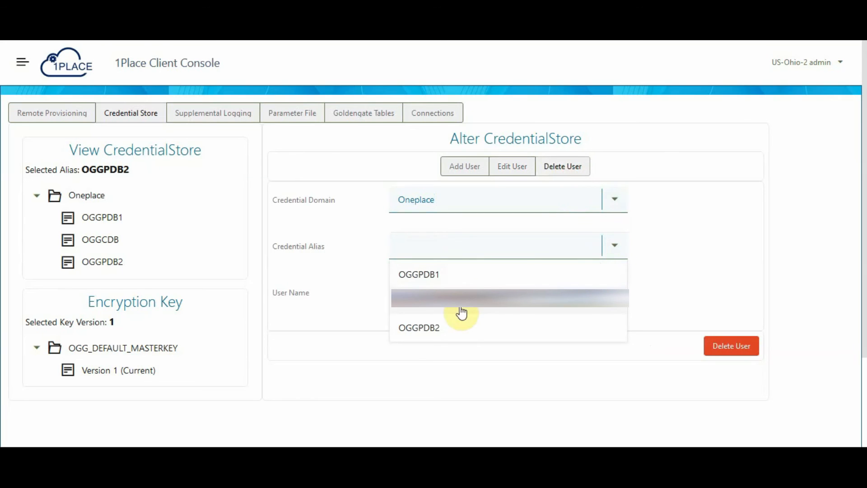
pyautogui.click(445, 280)
pyautogui.click(614, 291)
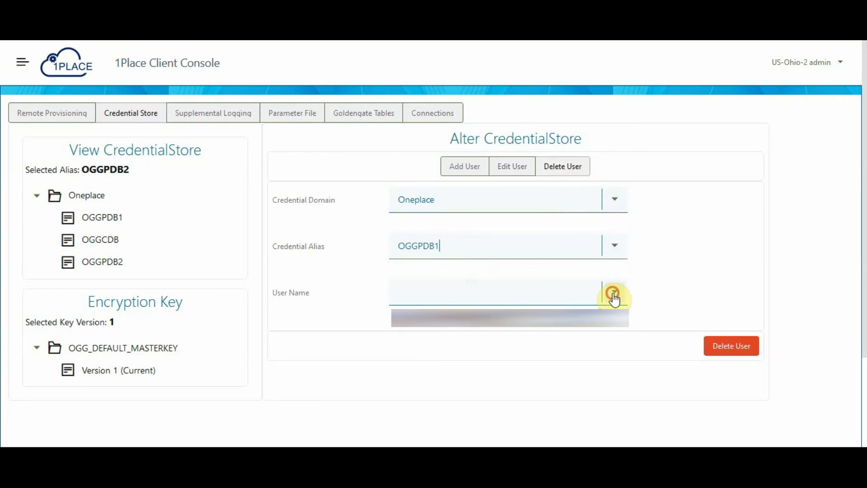
pyautogui.click(550, 330)
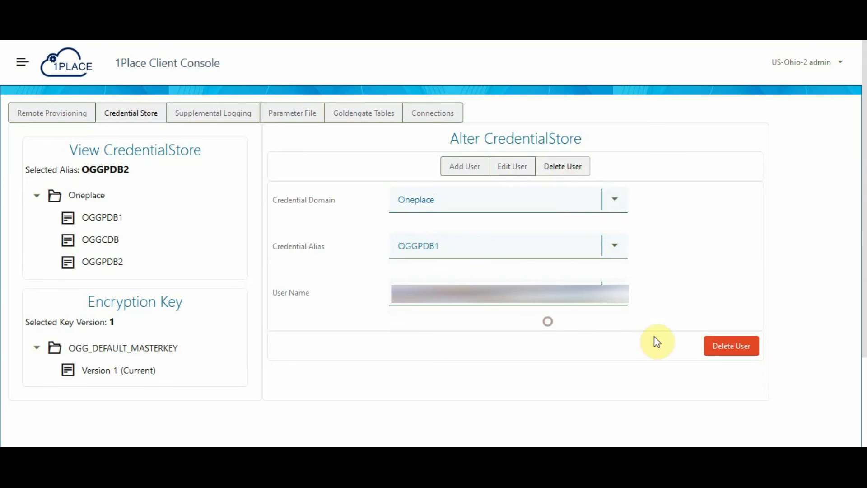
pyautogui.click(711, 345)
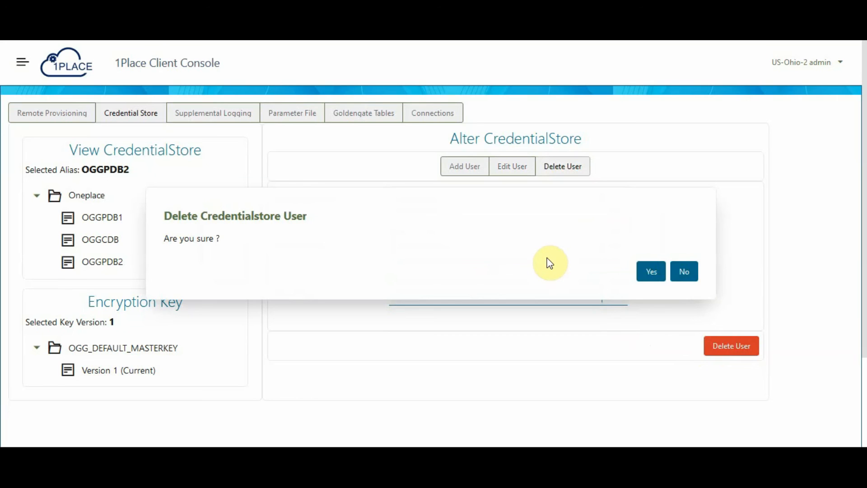
pyautogui.click(683, 273)
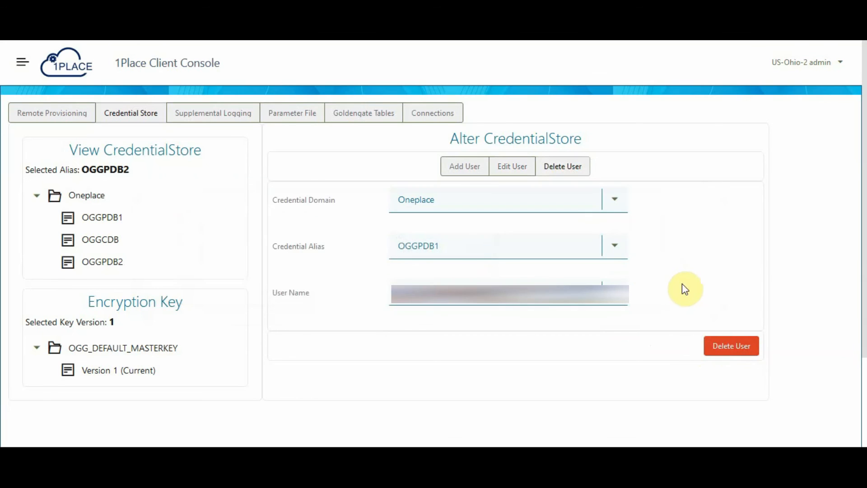